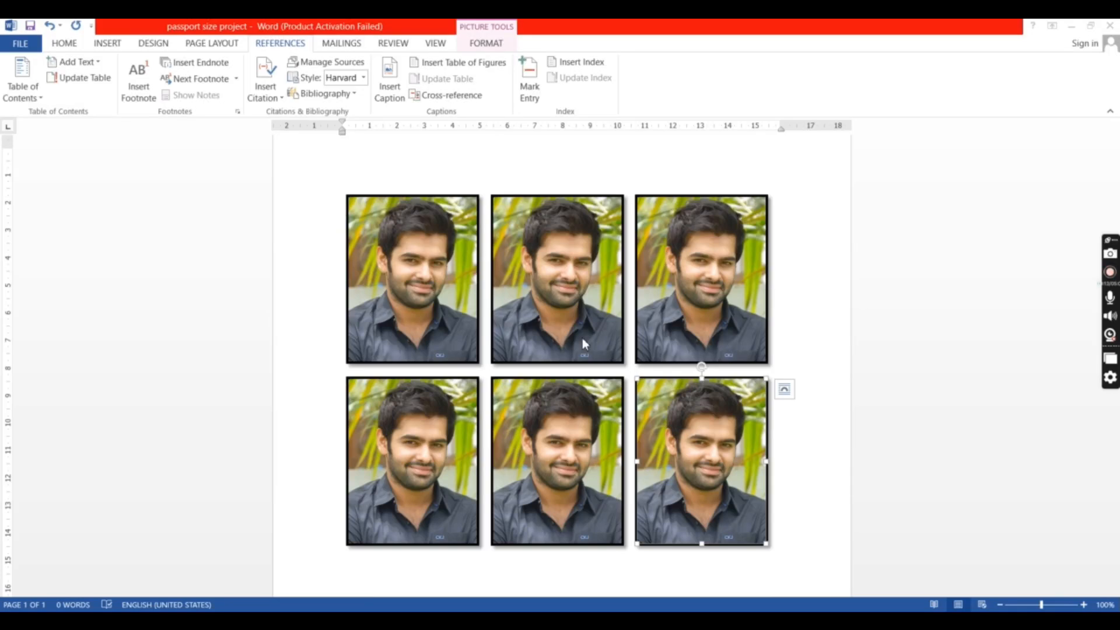
- Create a new blank document
{"action": "left_click", "coordinate": [26, 48]}
{"action": "left_click", "coordinate": [36, 103]}
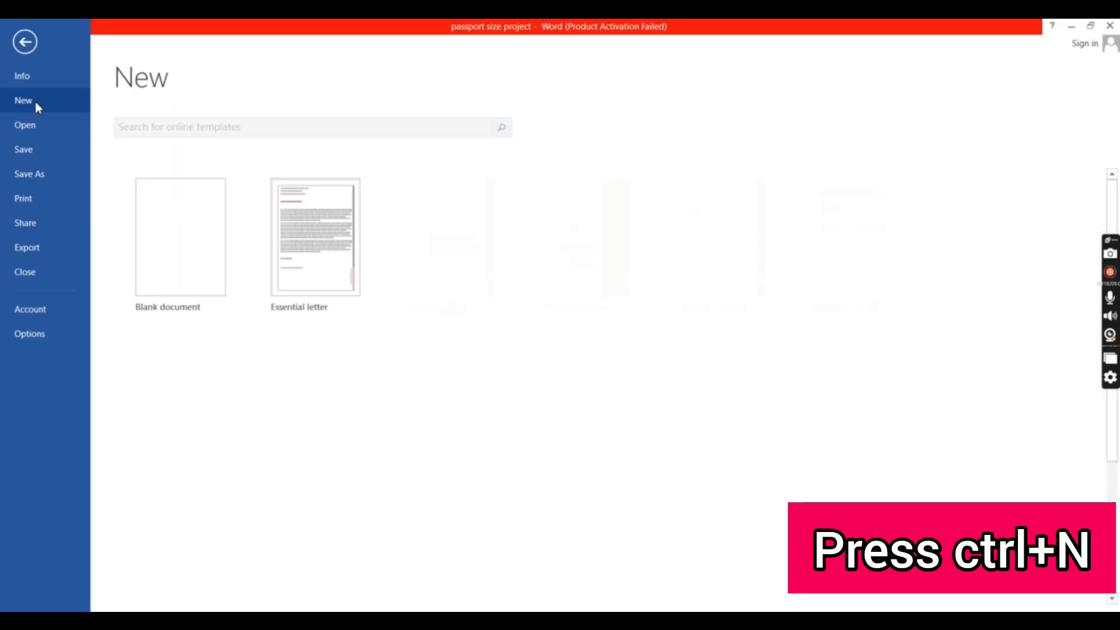
{"action": "left_click", "coordinate": [167, 220]}
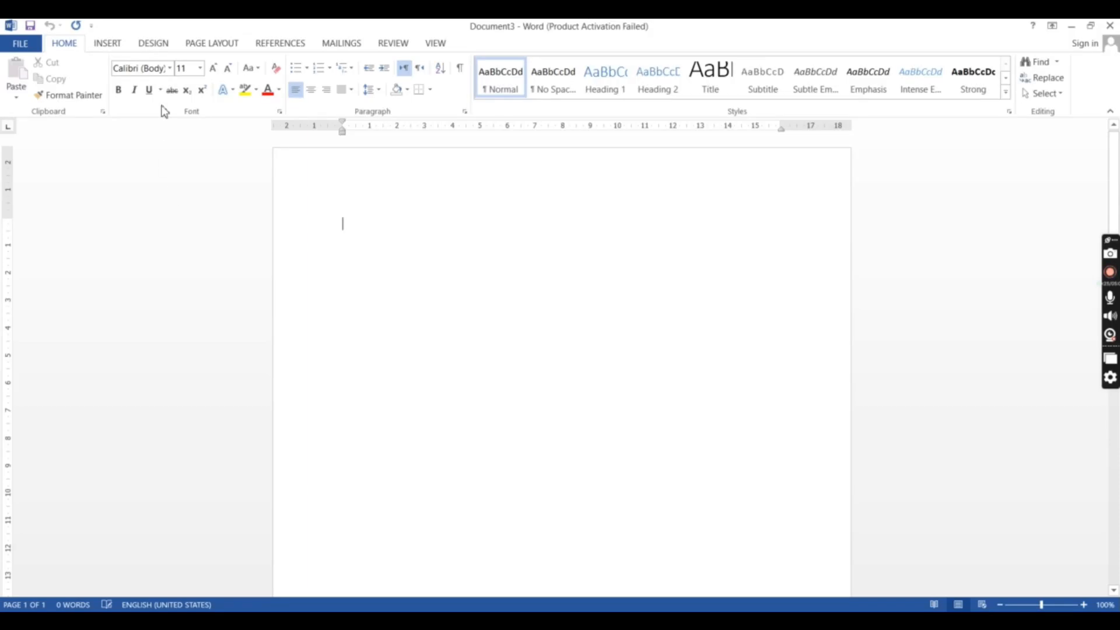
{"action": "left_click", "coordinate": [116, 45]}
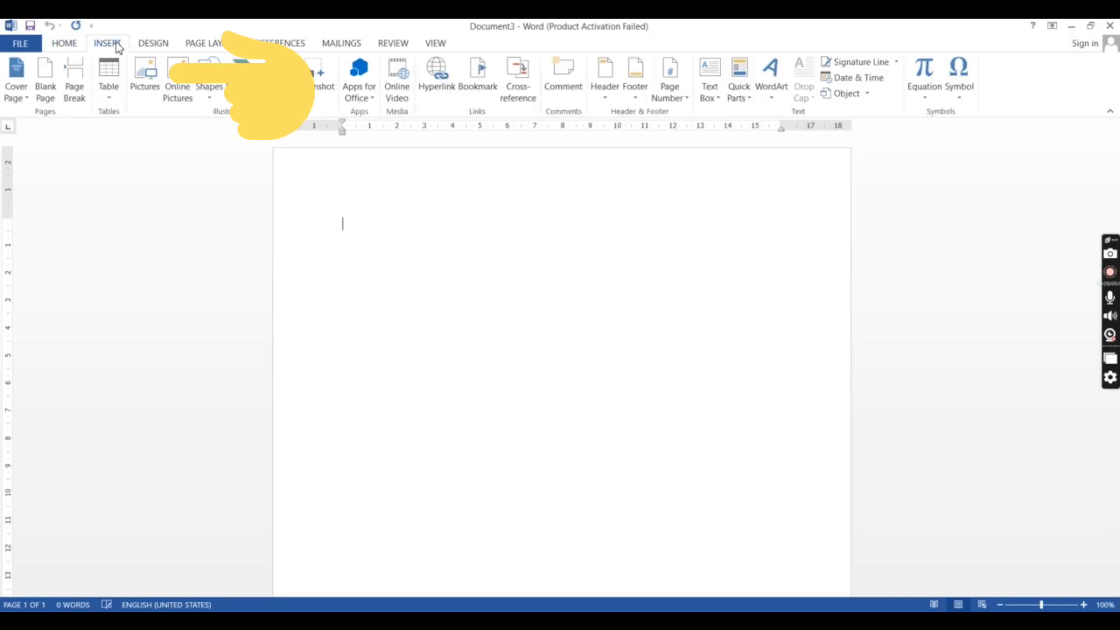
{"action": "left_click", "coordinate": [144, 82]}
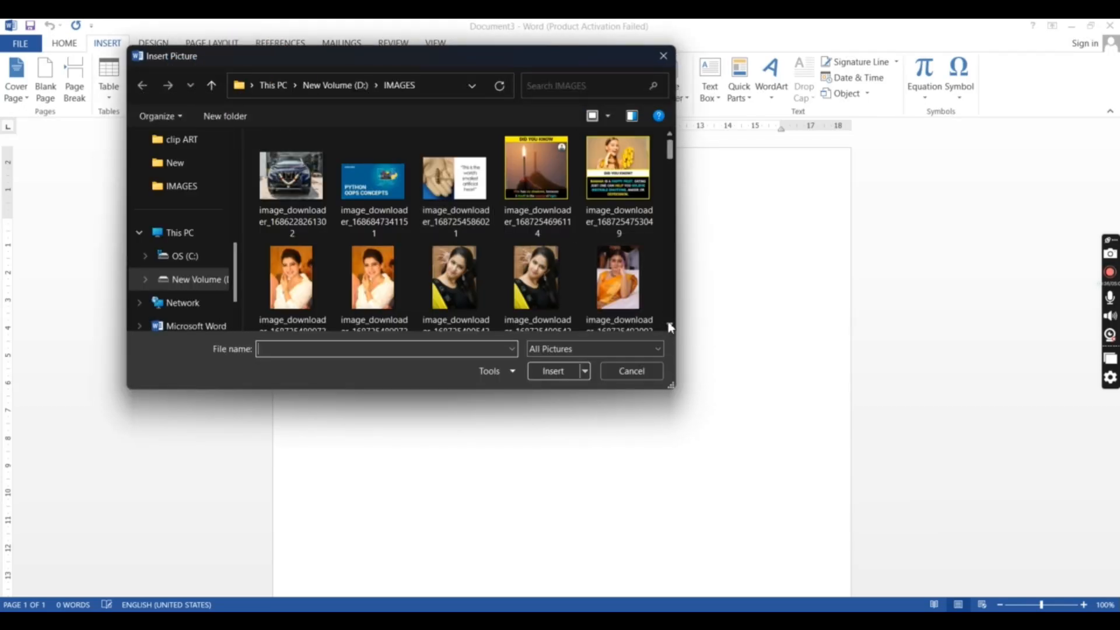
{"action": "scroll", "coordinate": [667, 321], "scroll_direction": "down", "scroll_amount": 2}
{"action": "scroll", "coordinate": [670, 325], "scroll_direction": "down", "scroll_amount": 10}
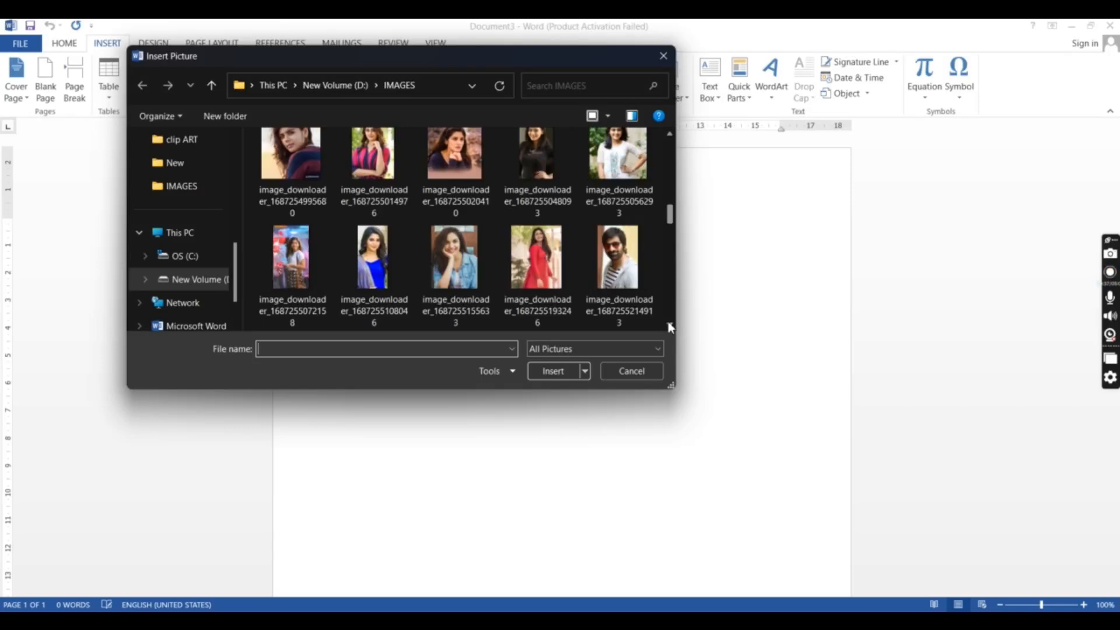
{"action": "scroll", "coordinate": [670, 326], "scroll_direction": "down", "scroll_amount": 6}
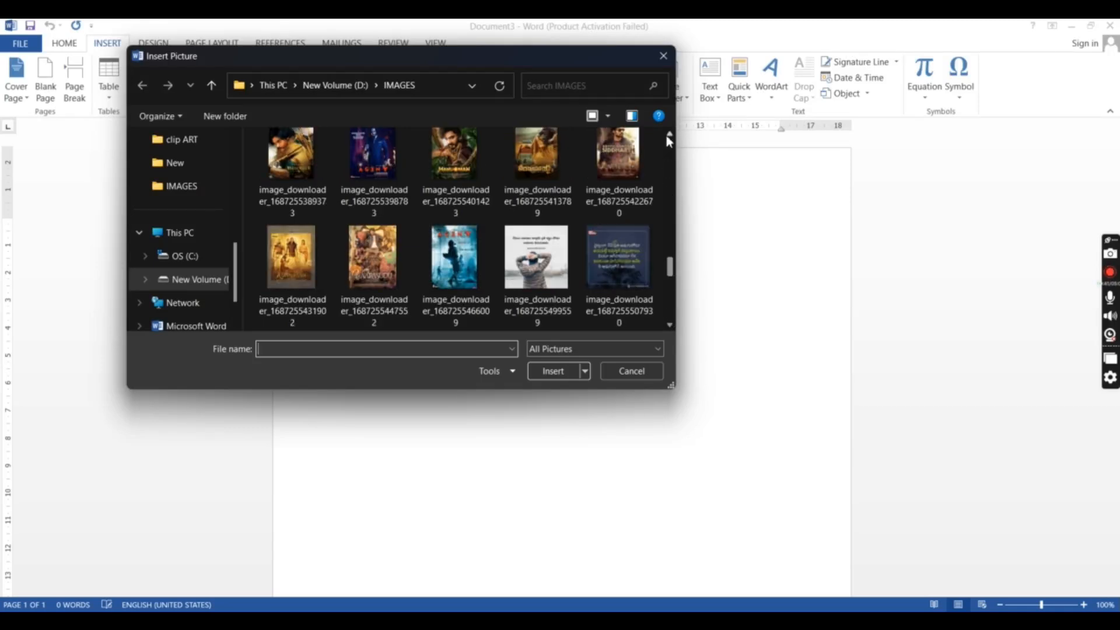
{"action": "scroll", "coordinate": [669, 137], "scroll_direction": "up", "scroll_amount": 5}
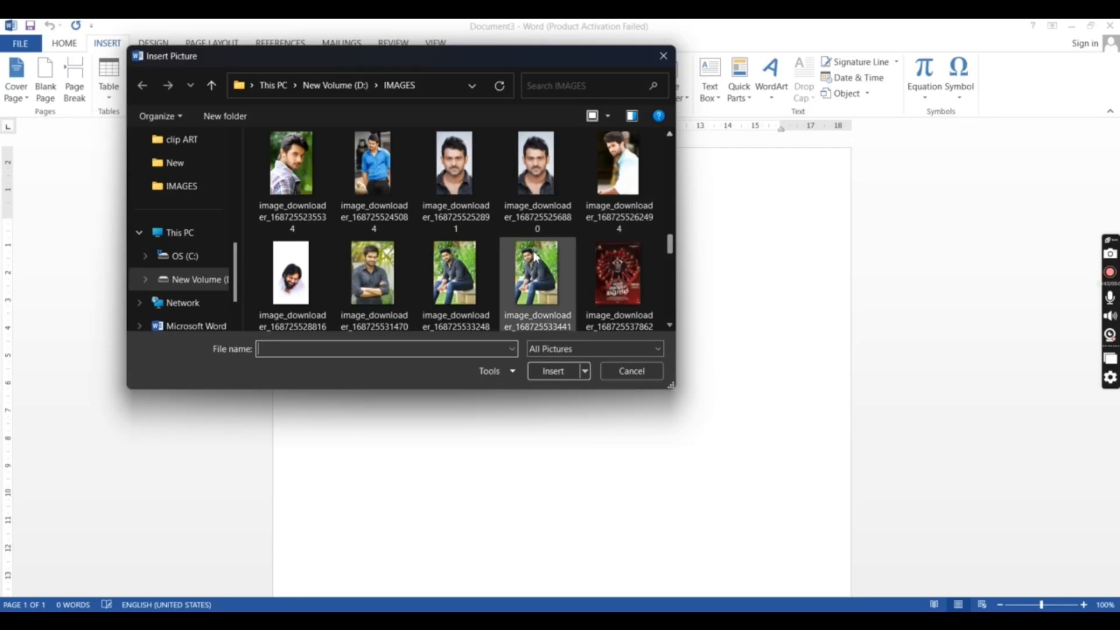
{"action": "left_click", "coordinate": [372, 273]}
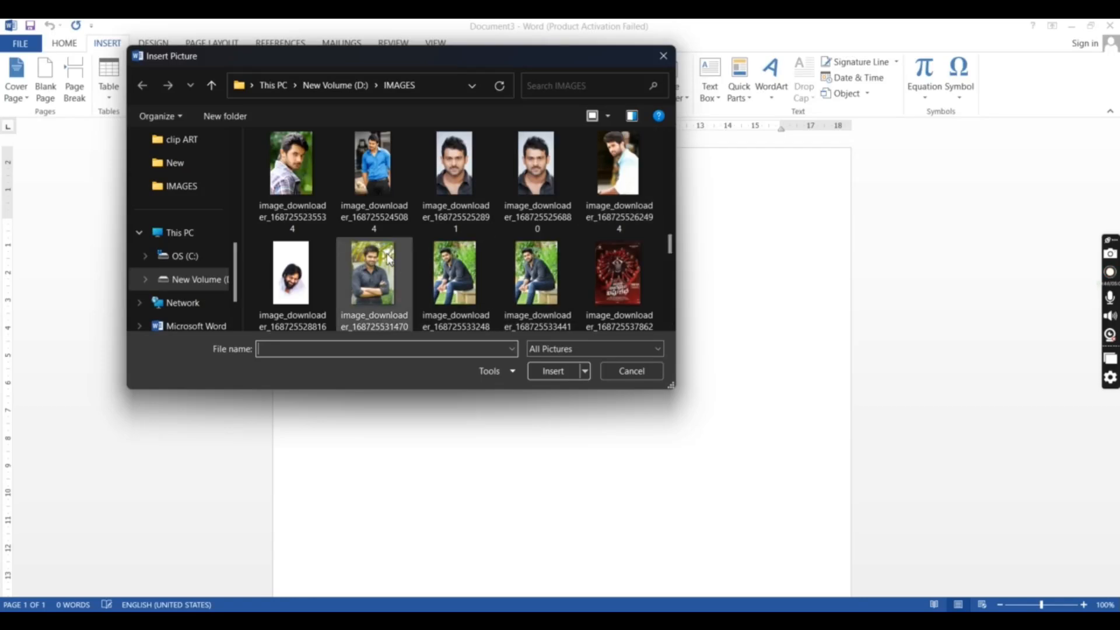
{"action": "left_click", "coordinate": [553, 371]}
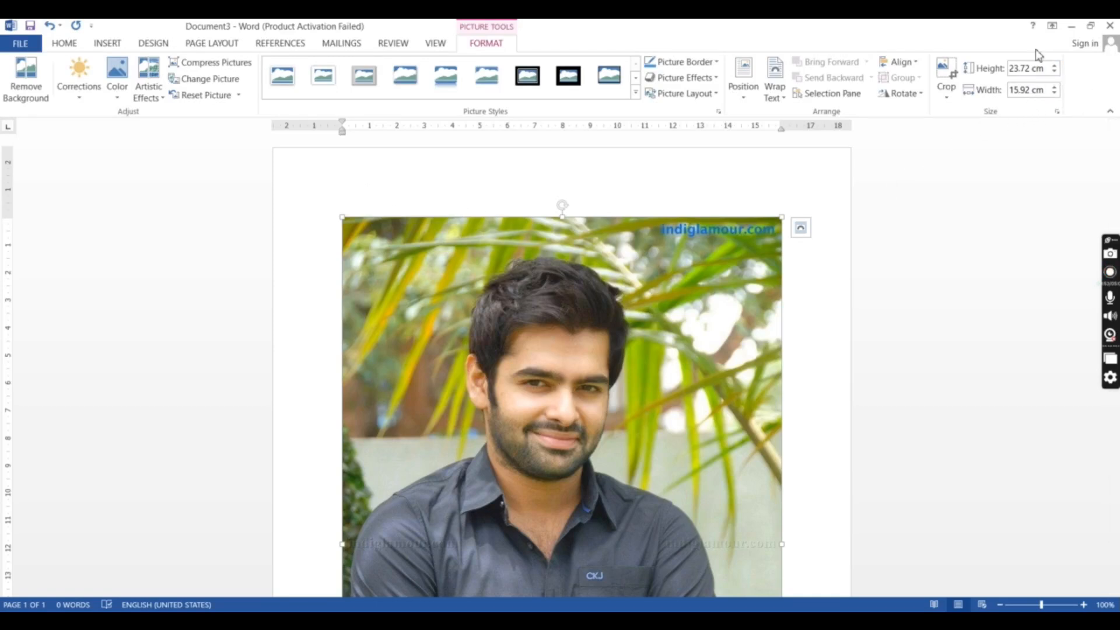
- Set the inserted picture's height to 4 cm
{"action": "left_click", "coordinate": [1041, 68]}
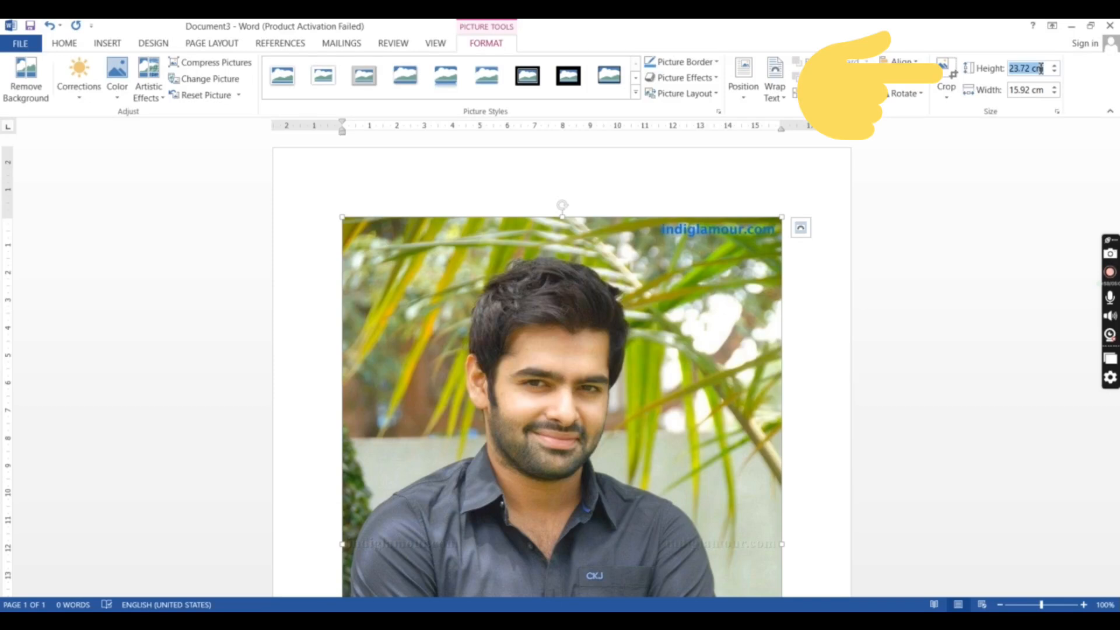
{"action": "type", "text": "4"}
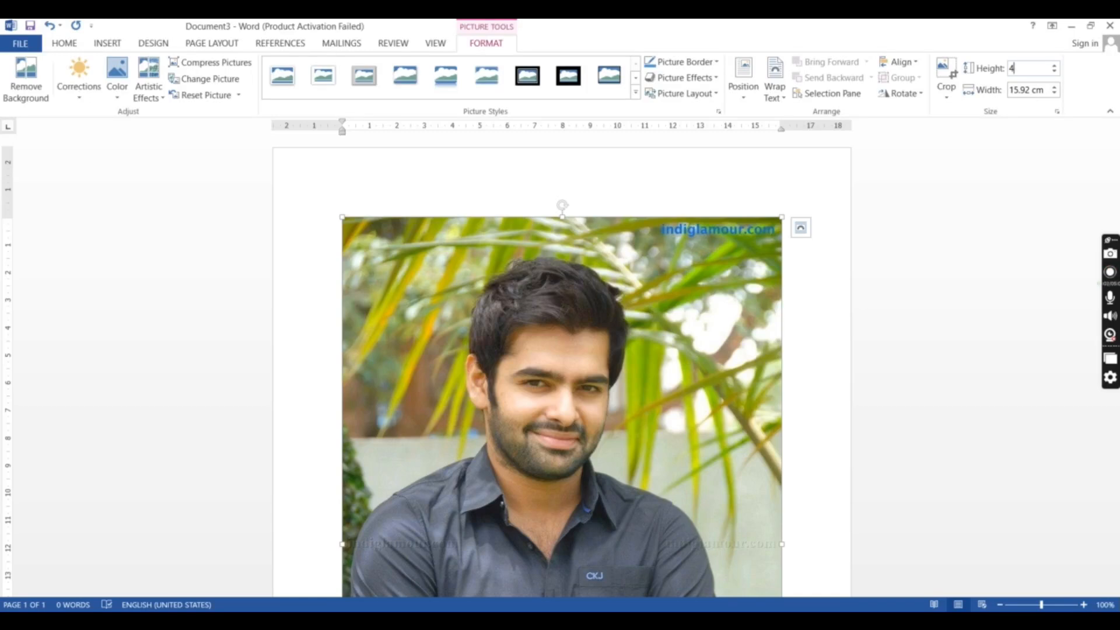
{"action": "left_click", "coordinate": [1040, 91]}
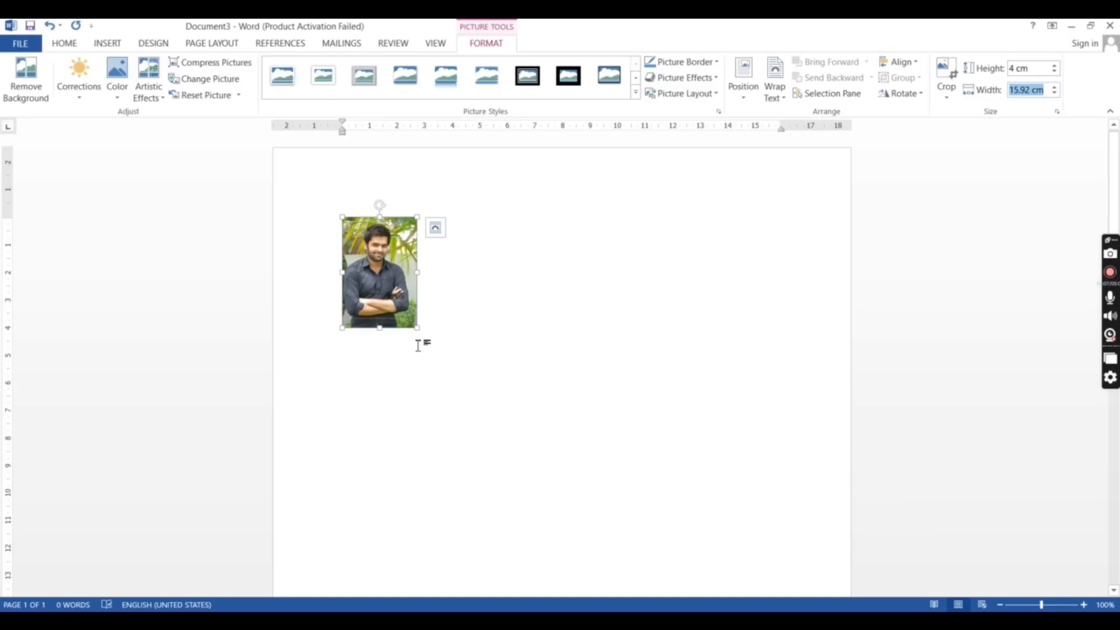
- Enlarge the picture to about 11.95 by 8.02 cm and crop it to the head and shoulders, about 5.94 cm high and 5.1 cm wide
{"action": "left_click_drag", "start_coordinate": [418, 329], "coordinate": [566, 363]}
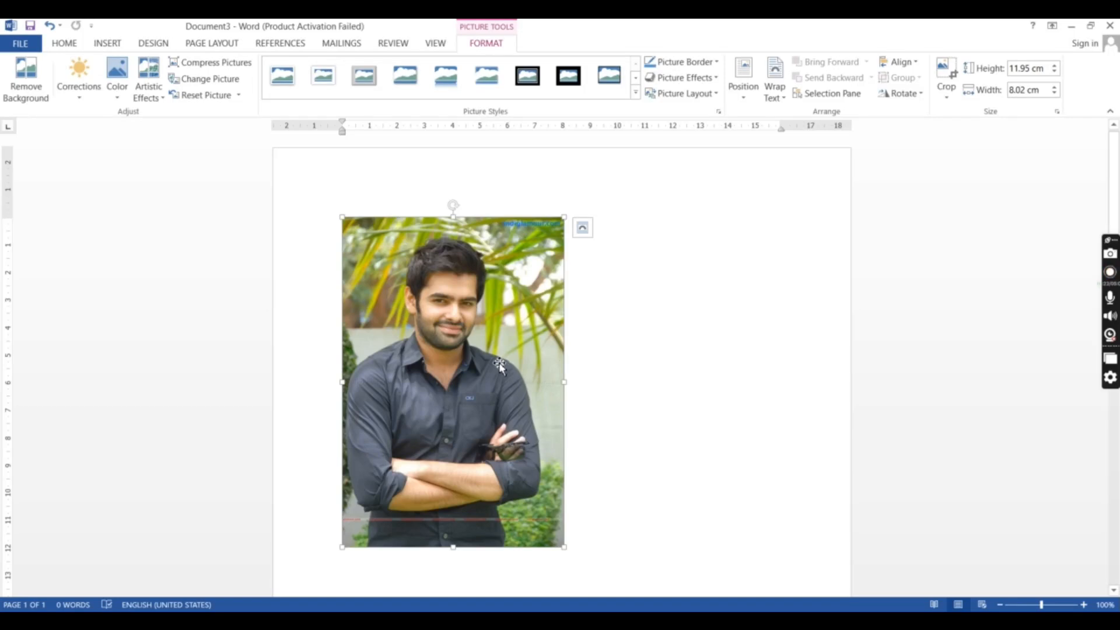
{"action": "left_click", "coordinate": [946, 77]}
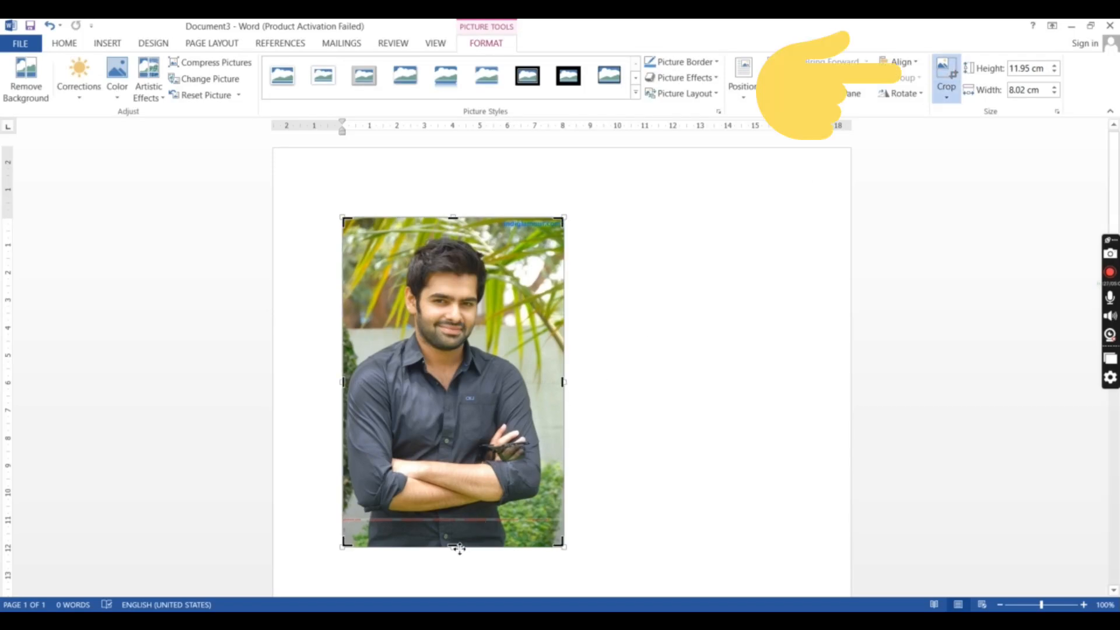
{"action": "left_click_drag", "start_coordinate": [459, 548], "coordinate": [460, 396]}
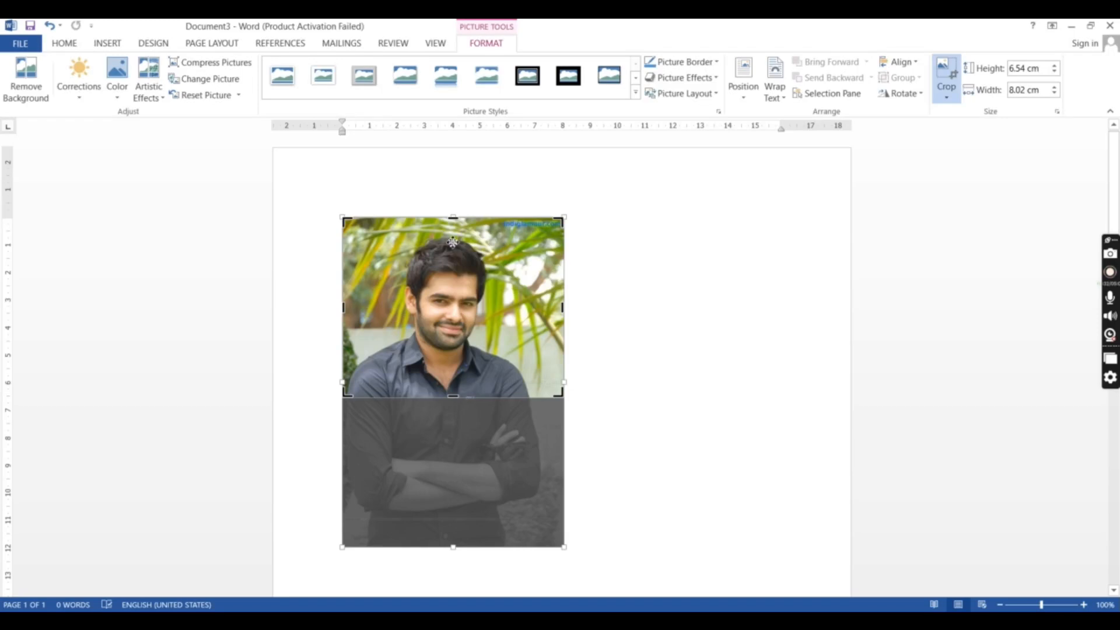
{"action": "mouse_move", "coordinate": [455, 220]}
{"action": "left_mouse_down"}
{"action": "mouse_move", "coordinate": [457, 246]}
{"action": "mouse_move", "coordinate": [455, 234]}
{"action": "left_mouse_up"}
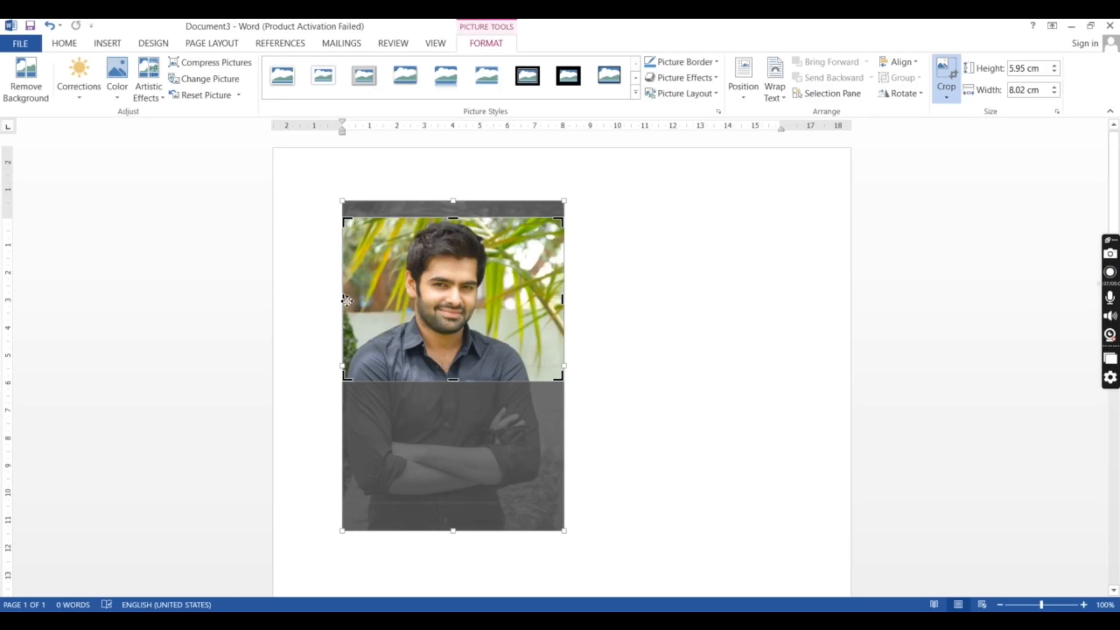
{"action": "left_click_drag", "start_coordinate": [346, 301], "coordinate": [385, 304]}
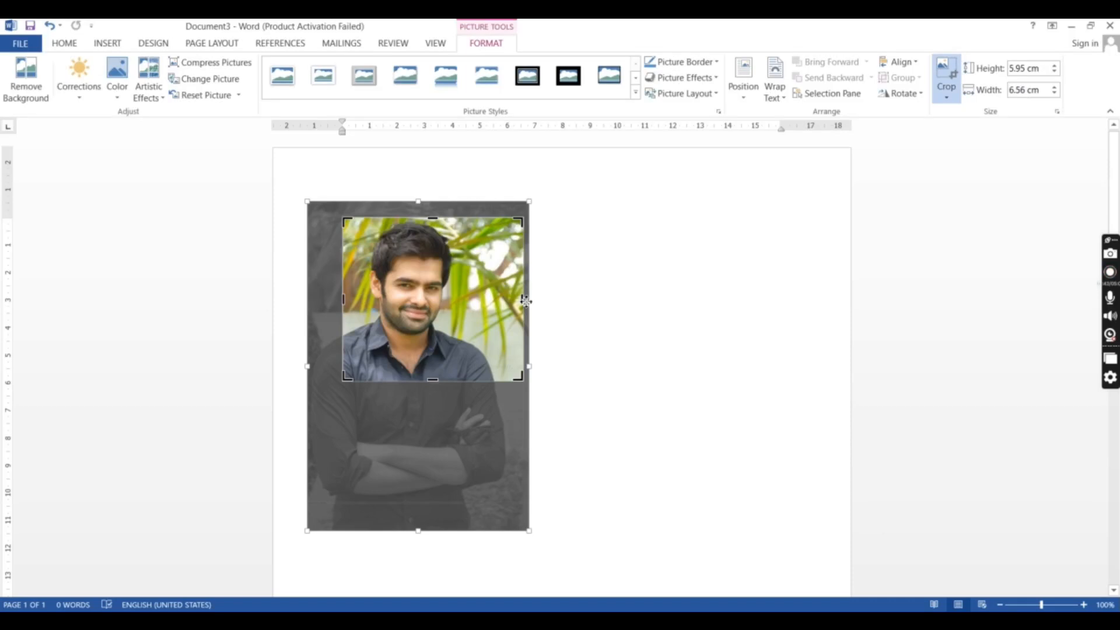
{"action": "left_click_drag", "start_coordinate": [526, 301], "coordinate": [484, 304]}
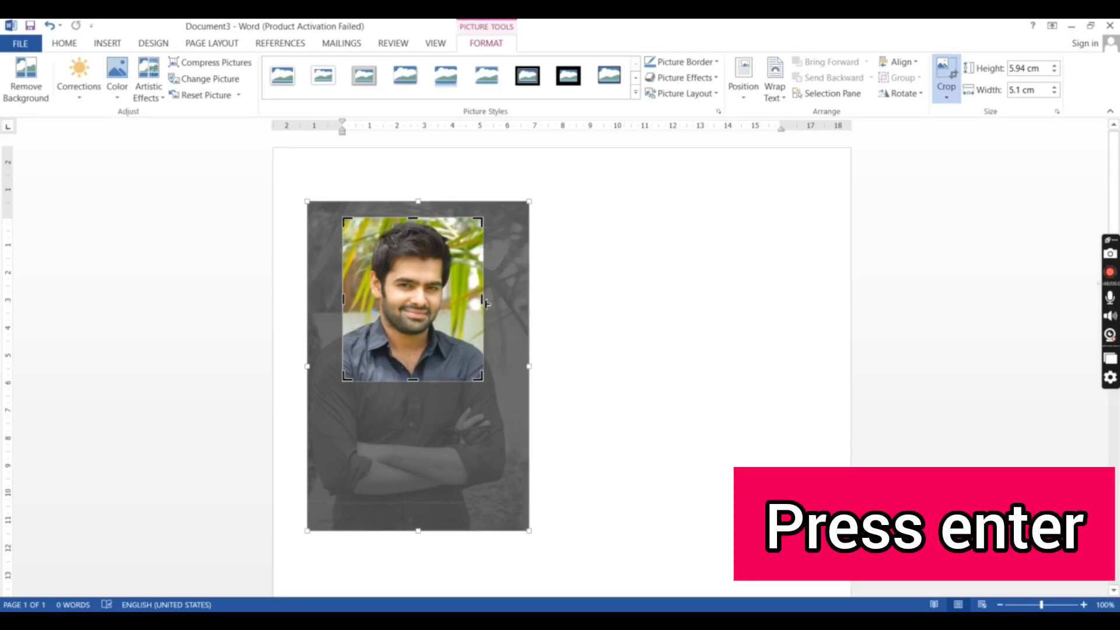
{"action": "key", "text": "Return"}
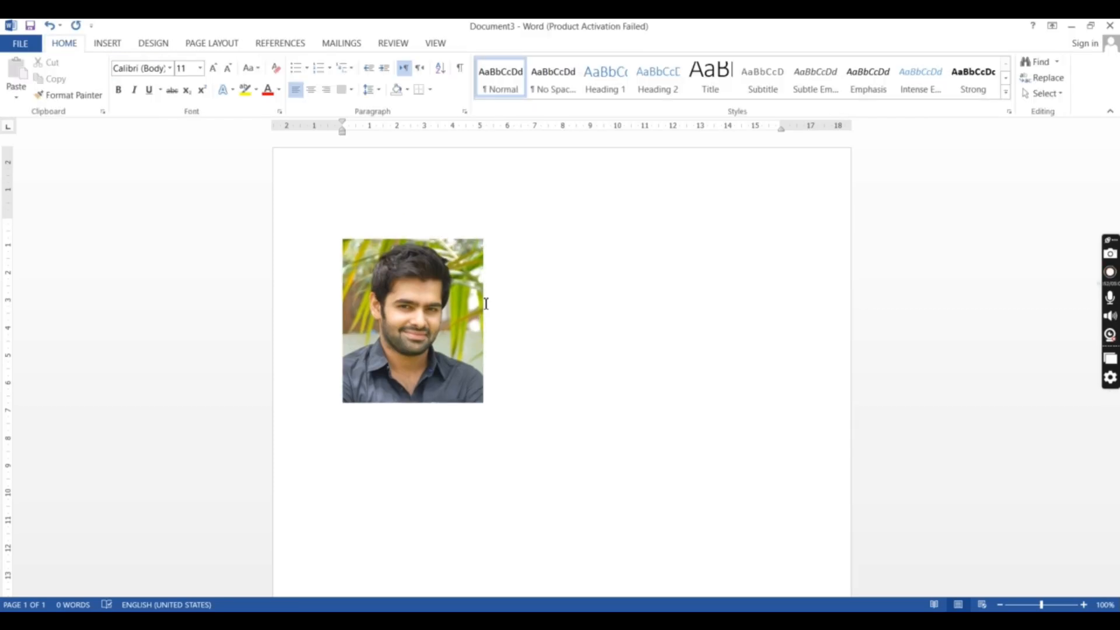
- Set the cropped picture's height to 4 cm
{"action": "double_click", "coordinate": [435, 263]}
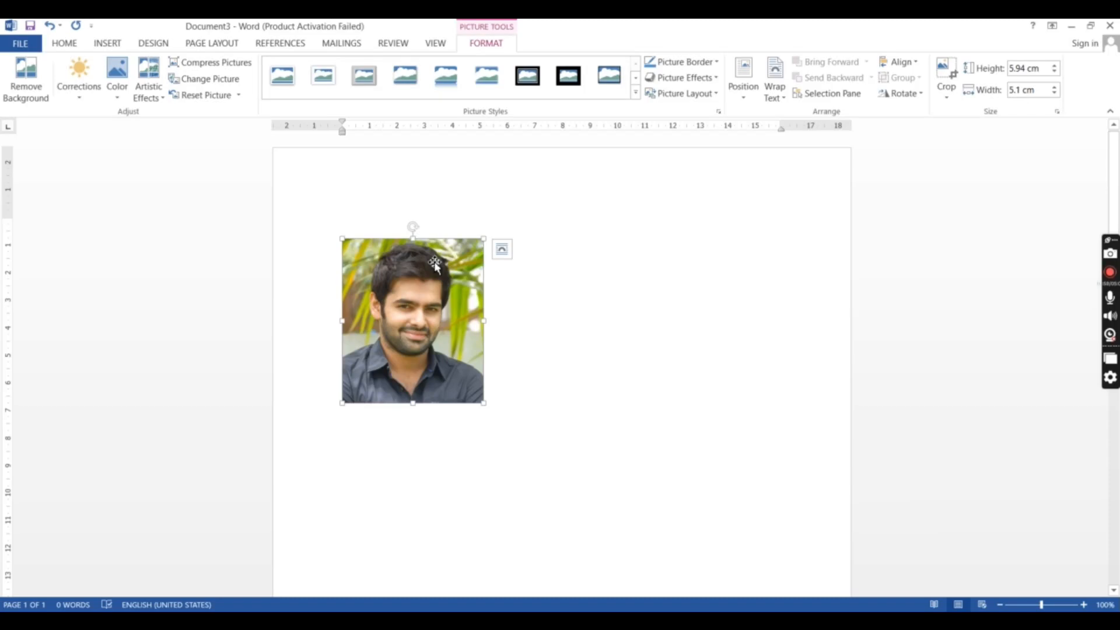
{"action": "left_click", "coordinate": [1044, 71]}
{"action": "type", "text": "4"}
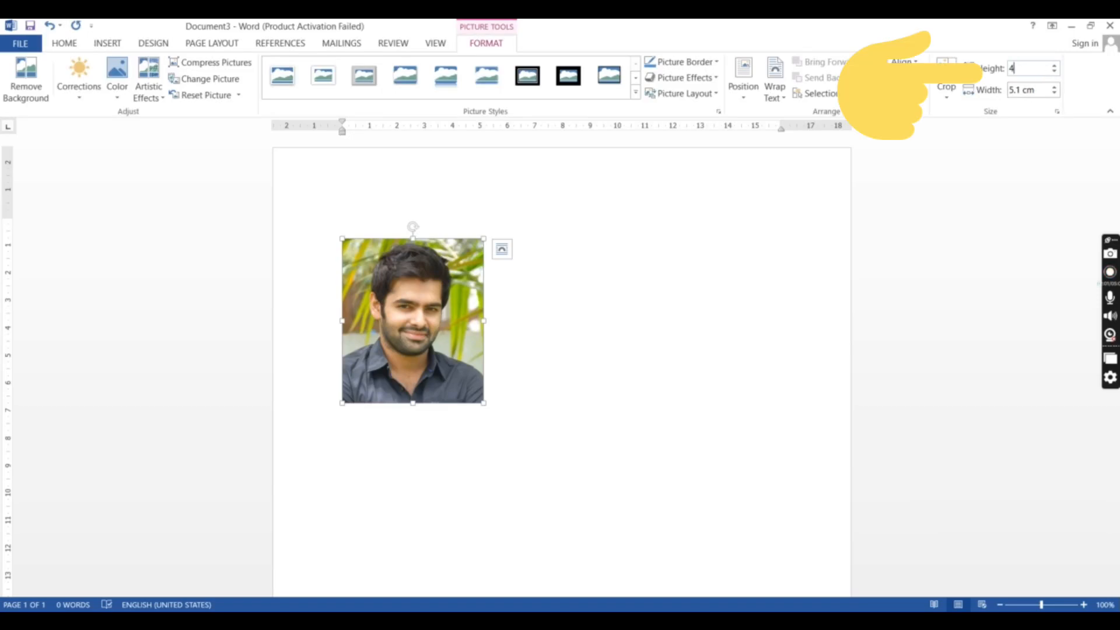
{"action": "left_click", "coordinate": [1037, 89]}
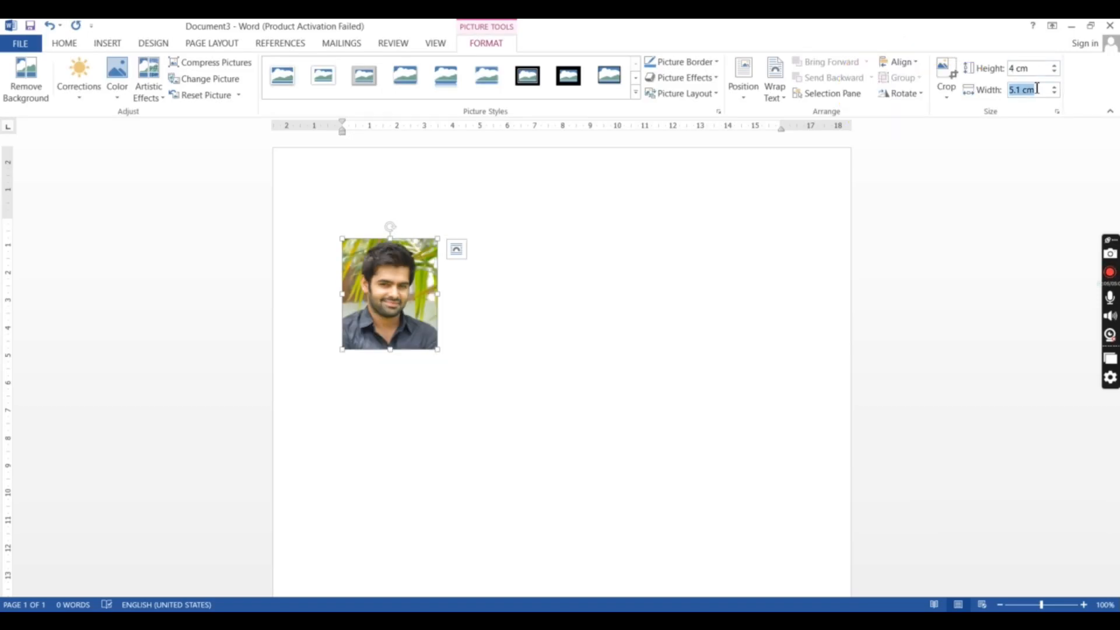
{"action": "left_click", "coordinate": [419, 273]}
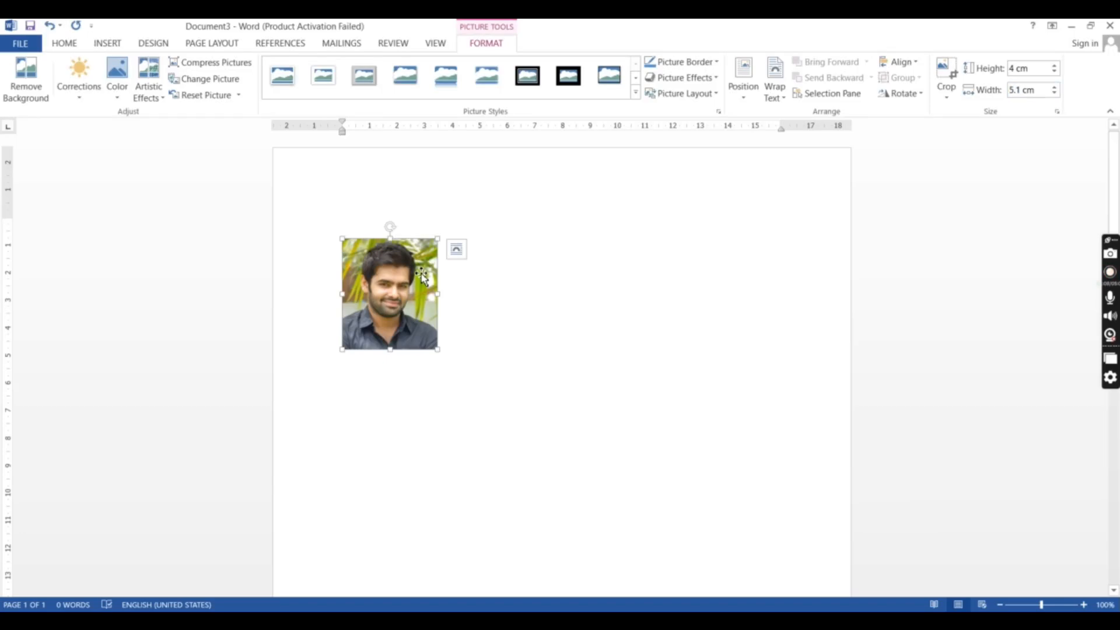
- Apply the black double-frame picture style to the photo and set its border weight to 1½ pt
{"action": "left_click", "coordinate": [635, 94]}
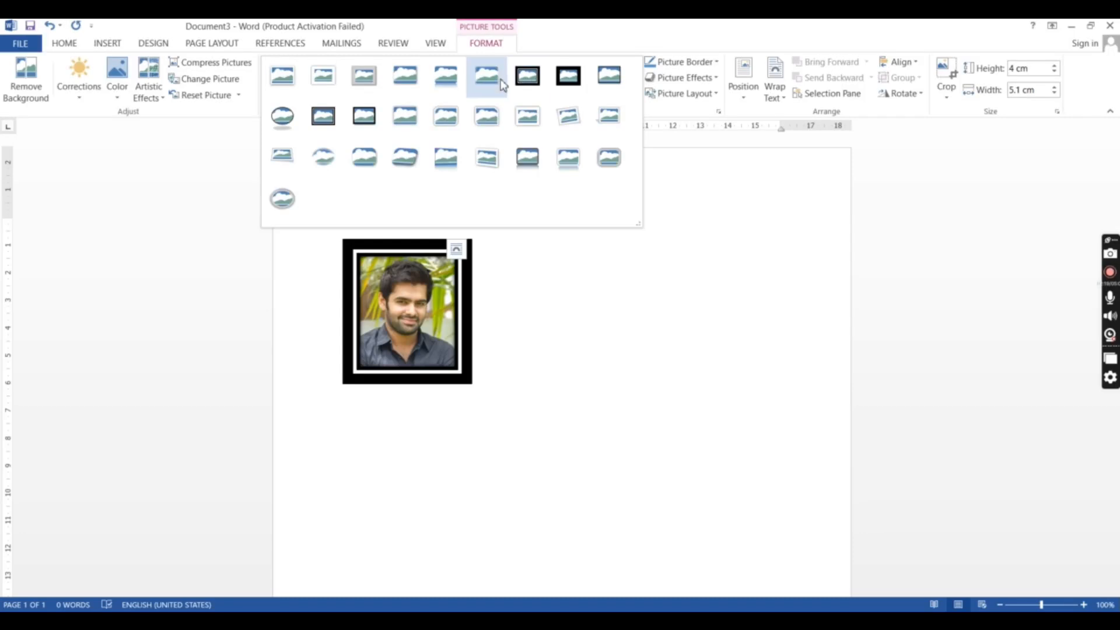
{"action": "left_click", "coordinate": [530, 78]}
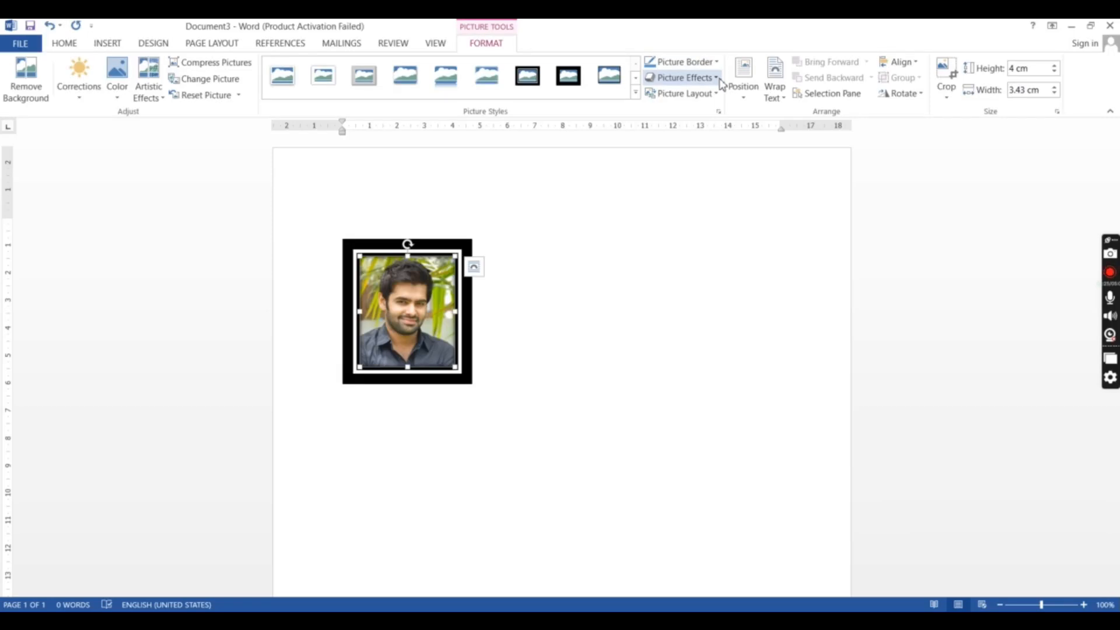
{"action": "left_click", "coordinate": [717, 62]}
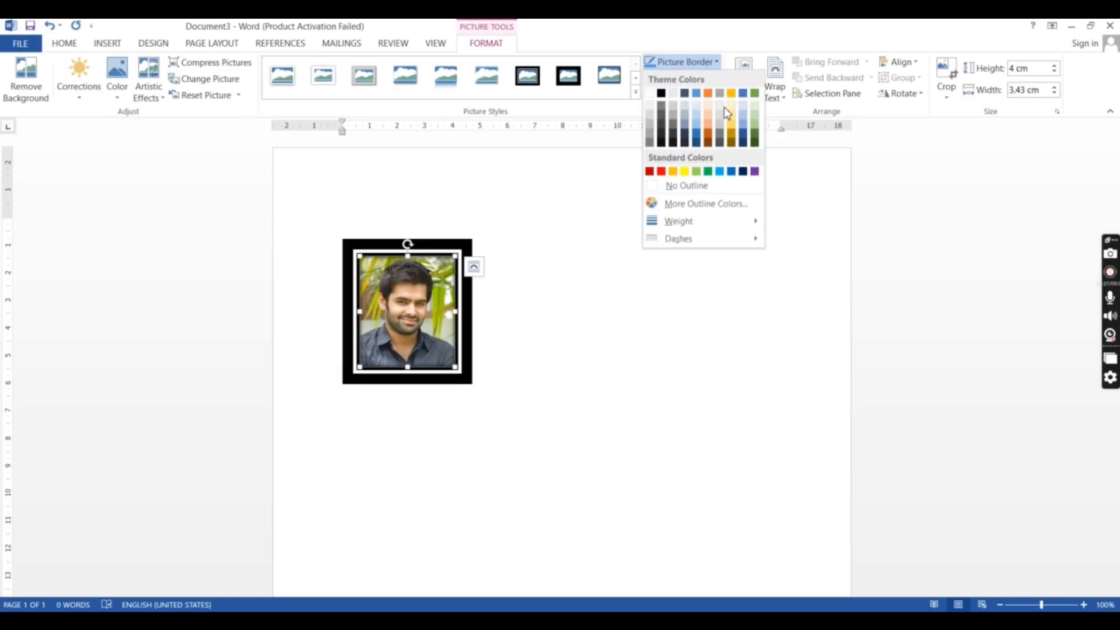
{"action": "mouse_move", "coordinate": [719, 221]}
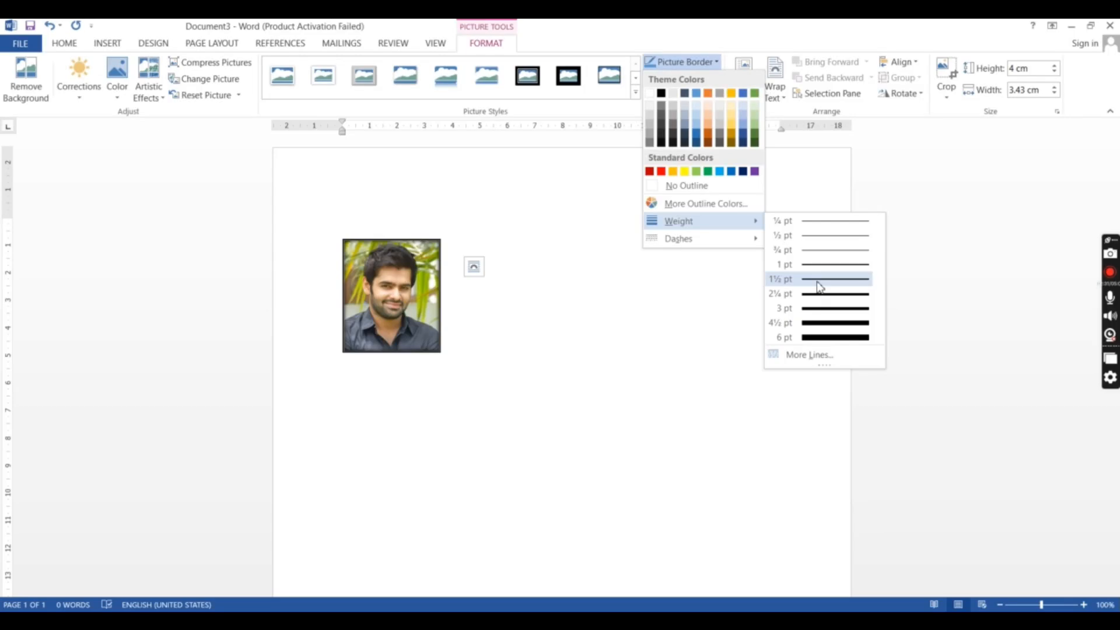
{"action": "left_click", "coordinate": [818, 285]}
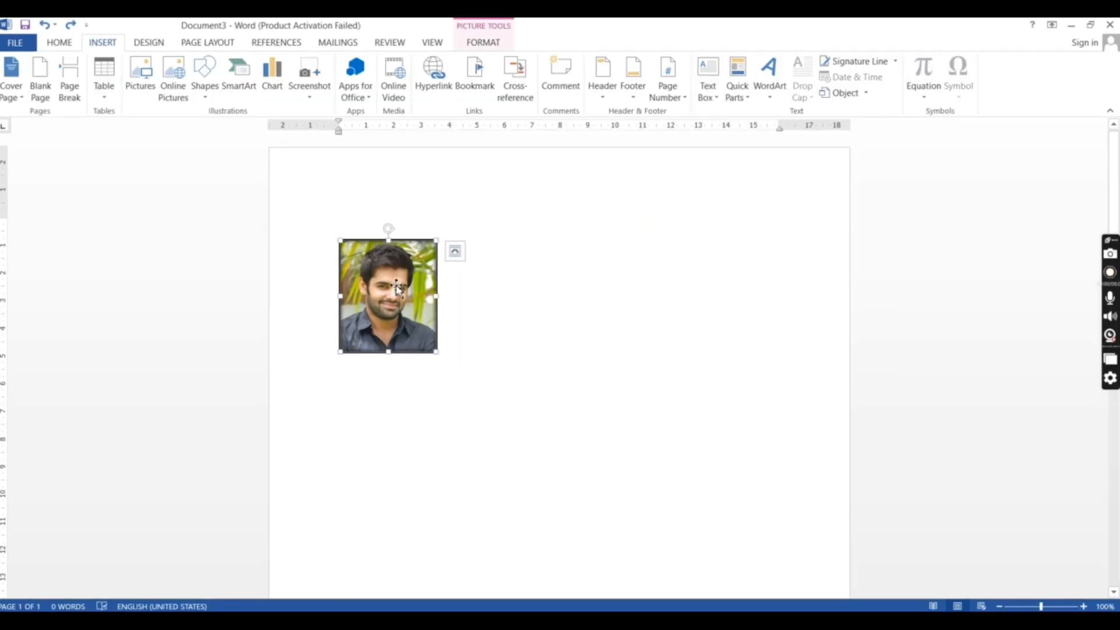
- Apply the Soften: 25% correction to the bordered photo
{"action": "double_click", "coordinate": [396, 288]}
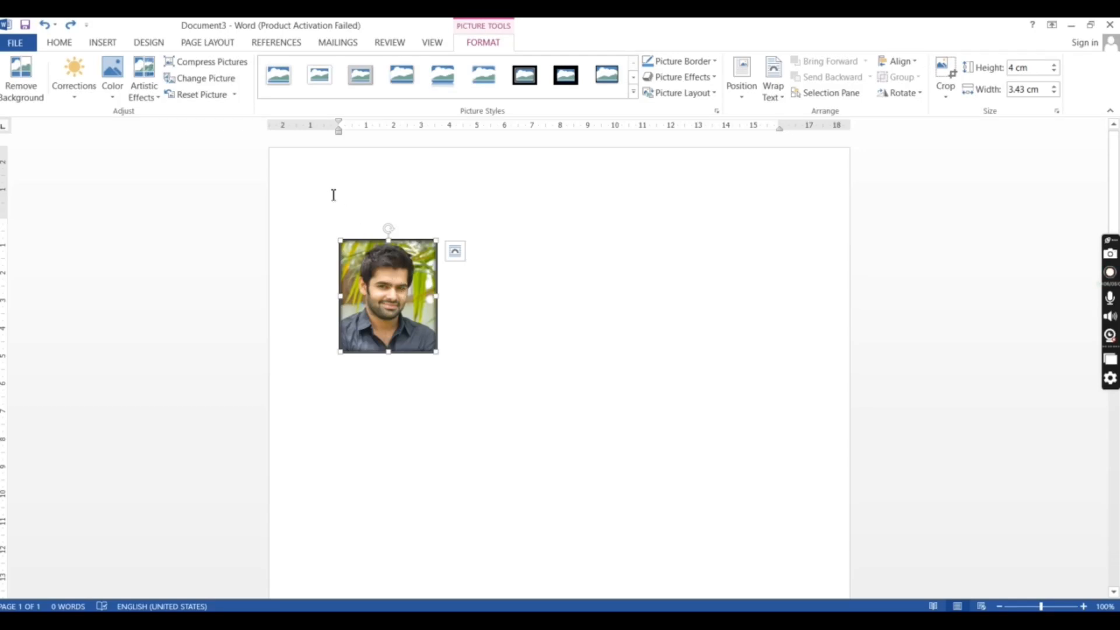
{"action": "left_click", "coordinate": [74, 97]}
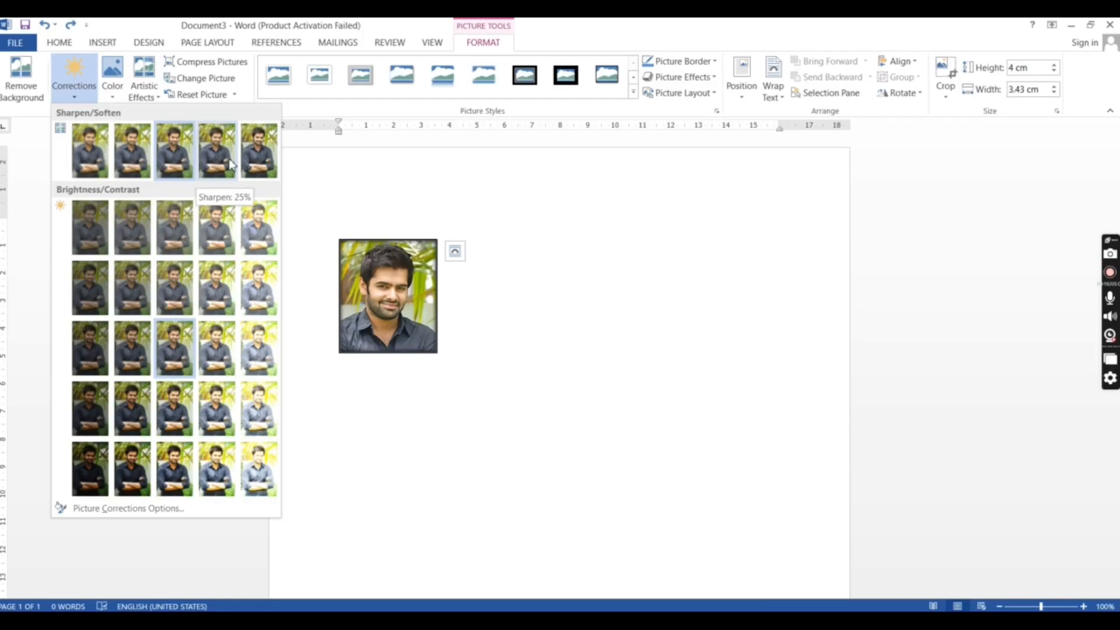
{"action": "left_click", "coordinate": [142, 168]}
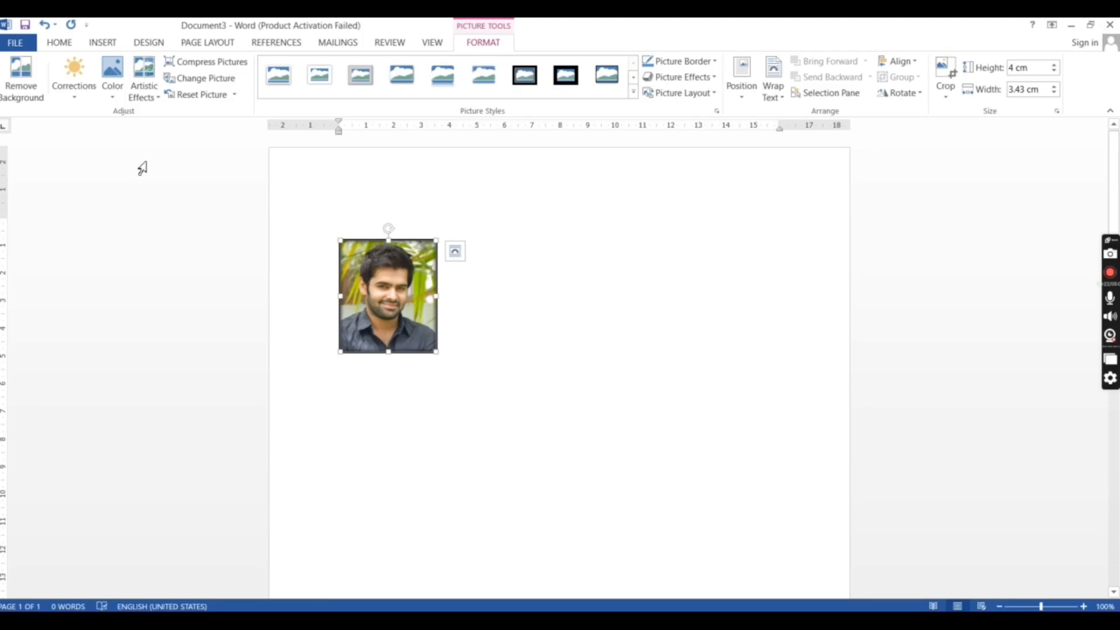
- Try the grayscale preset under Color Saturation on the photo and undo it
{"action": "left_click", "coordinate": [114, 93]}
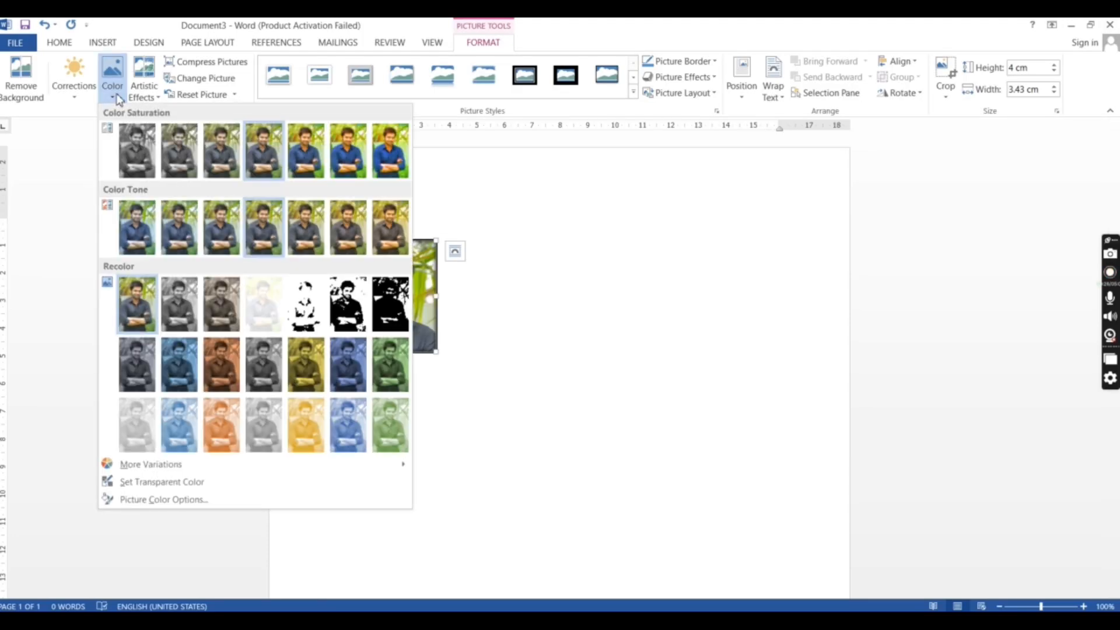
{"action": "left_click", "coordinate": [141, 159]}
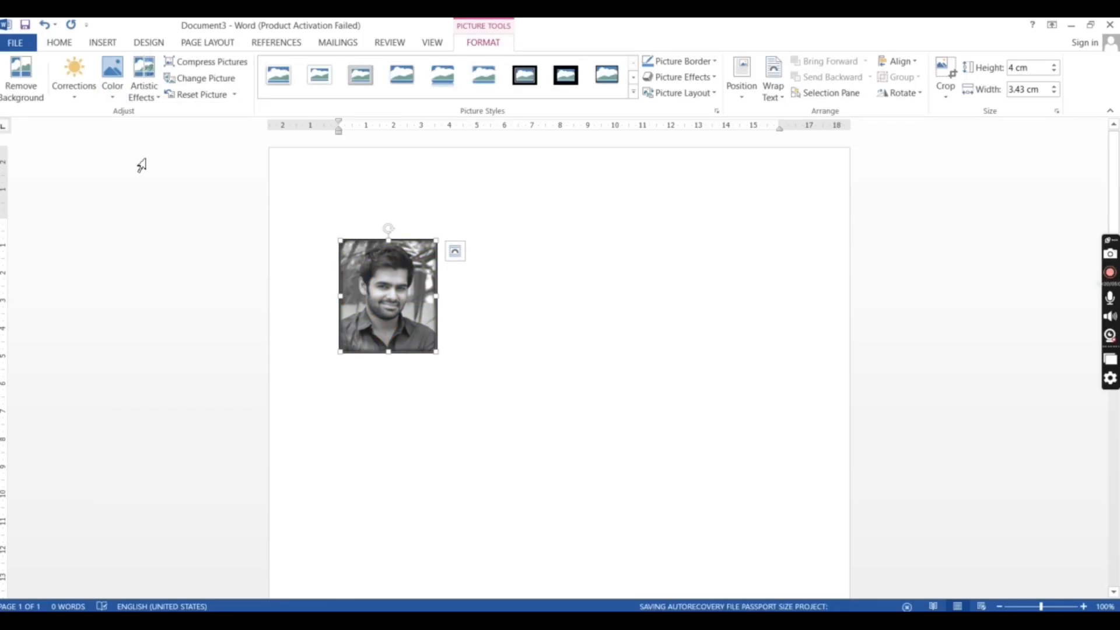
{"action": "key", "text": "ctrl+z"}
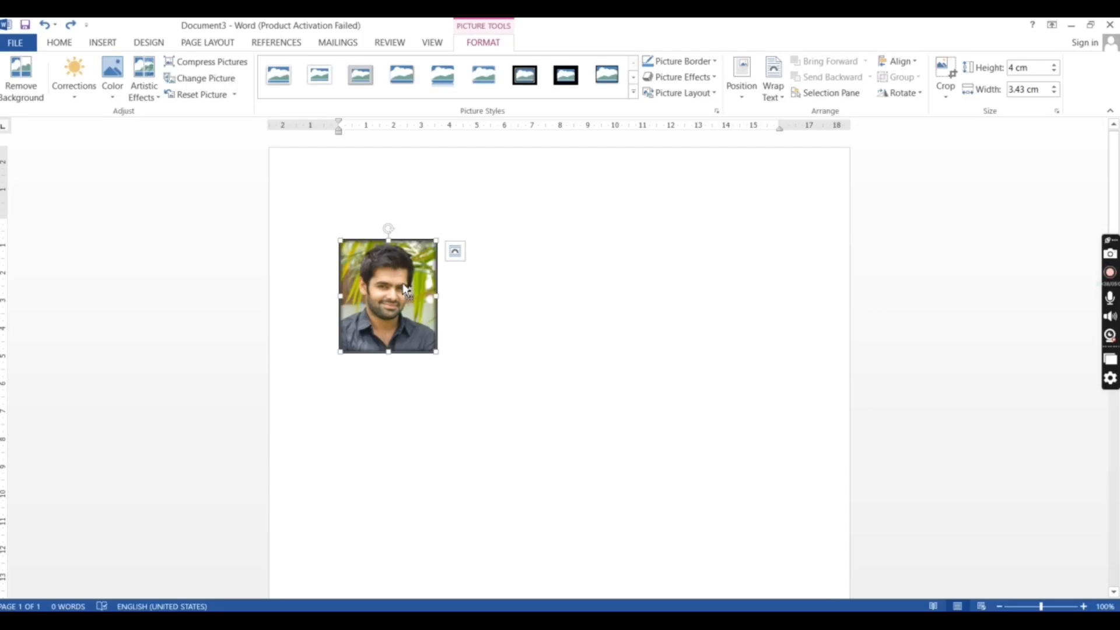
- Duplicate the bordered photo to fill two rows of four side by side and begin a third row beneath them
{"action": "left_click_drag", "start_coordinate": [407, 290], "coordinate": [425, 447]}
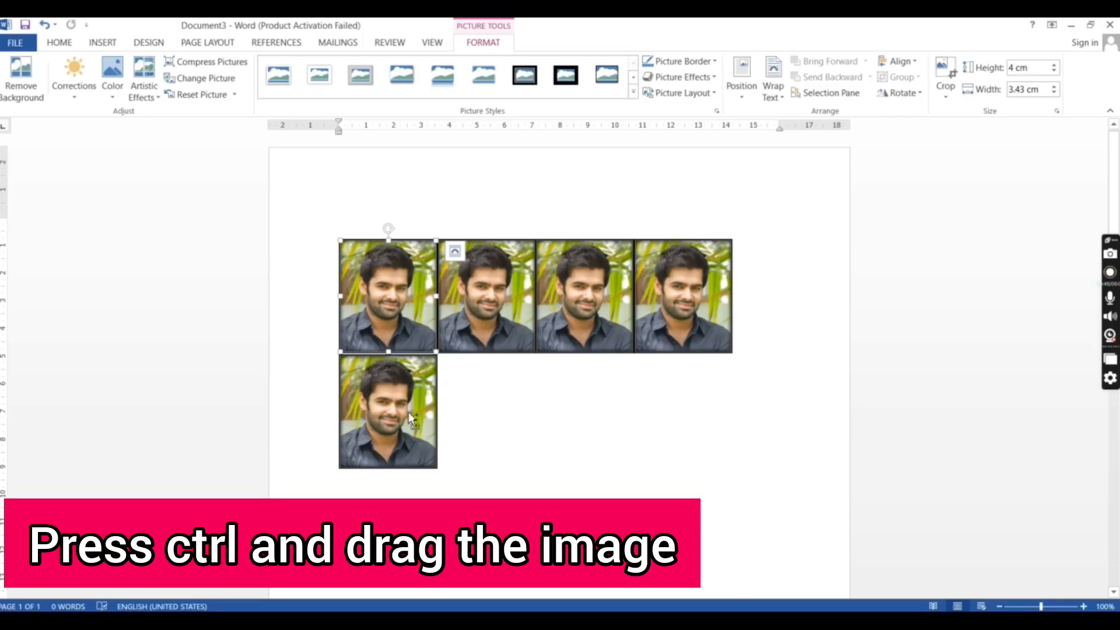
{"action": "left_click", "coordinate": [418, 424]}
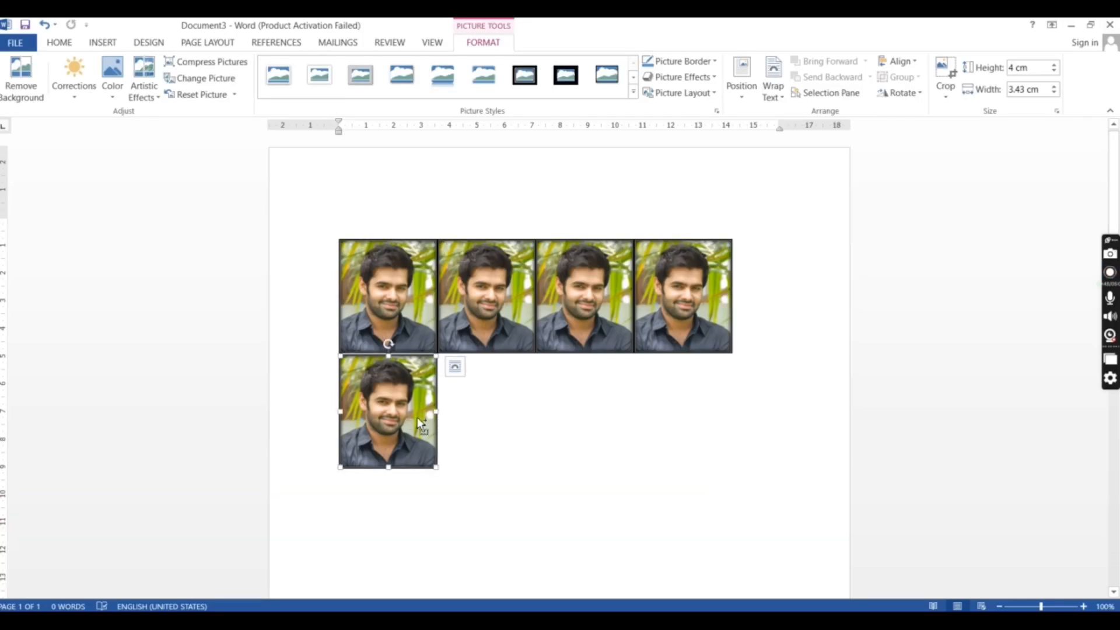
{"action": "left_click_drag", "start_coordinate": [418, 424], "coordinate": [680, 417]}
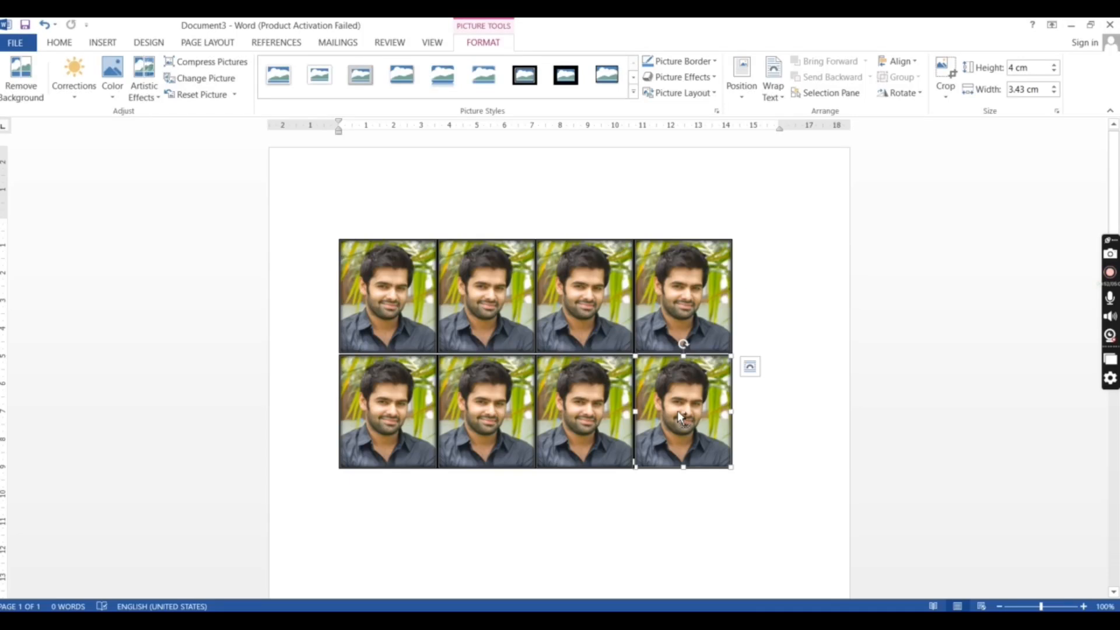
{"action": "left_click_drag", "start_coordinate": [466, 508], "coordinate": [432, 512]}
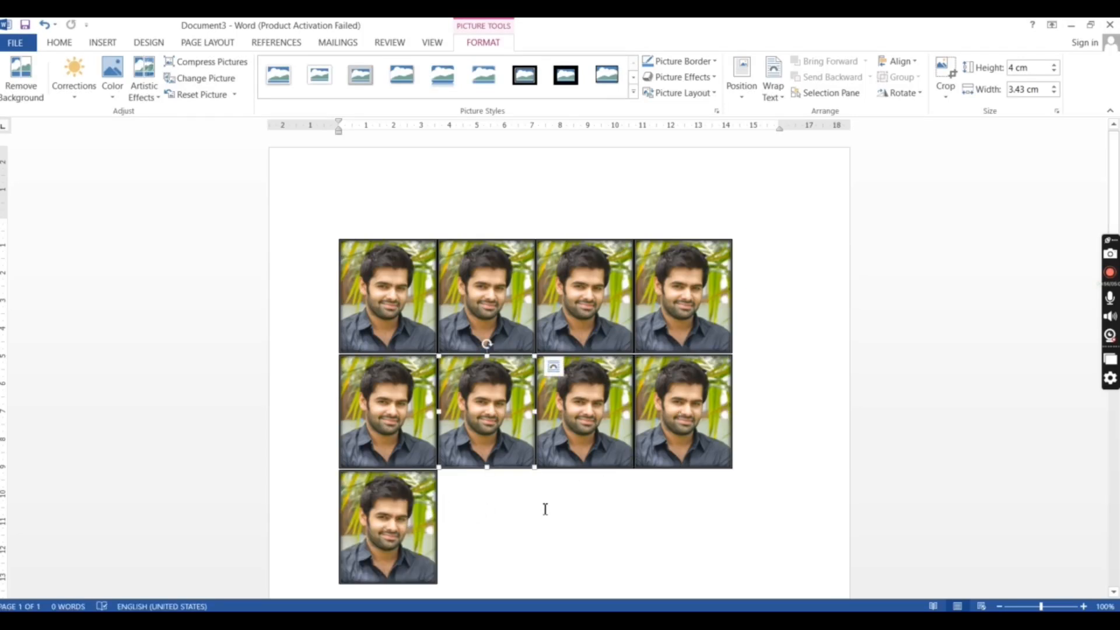
{"action": "left_click", "coordinate": [412, 530]}
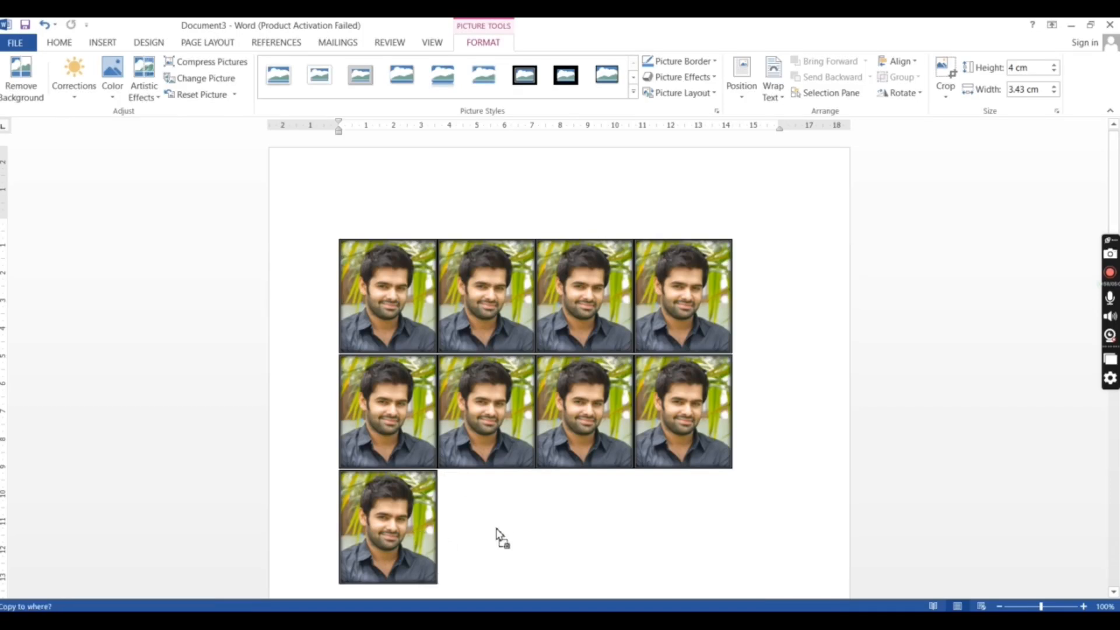